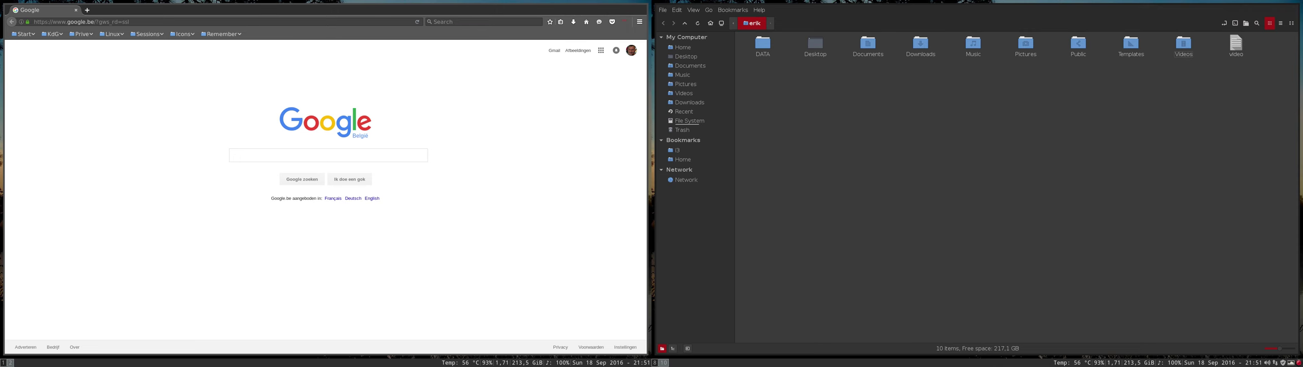
- Switch the first monitor to its other workspace and back to workspace 1 with the Google page
click(10, 362)
click(4, 363)
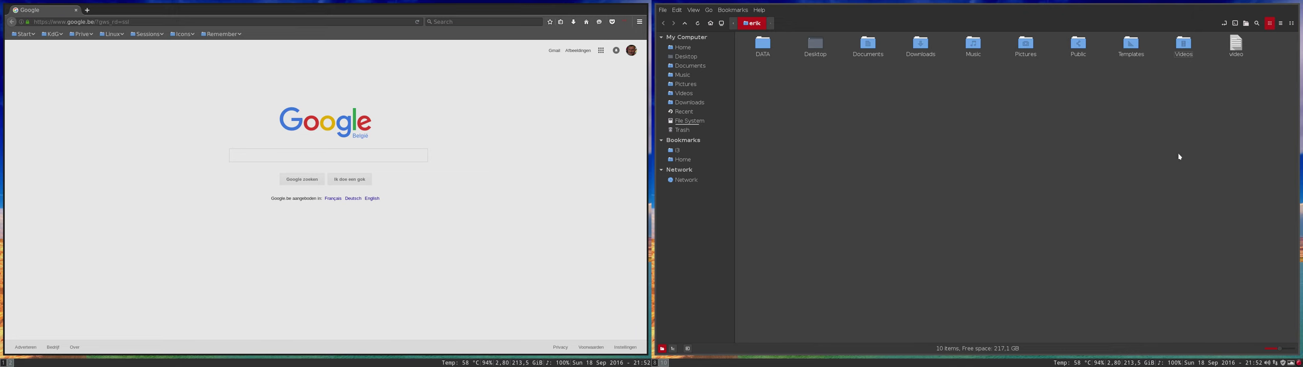
- Open the bookmarked i3 configuration folder in the file manager and select the config file
click(699, 149)
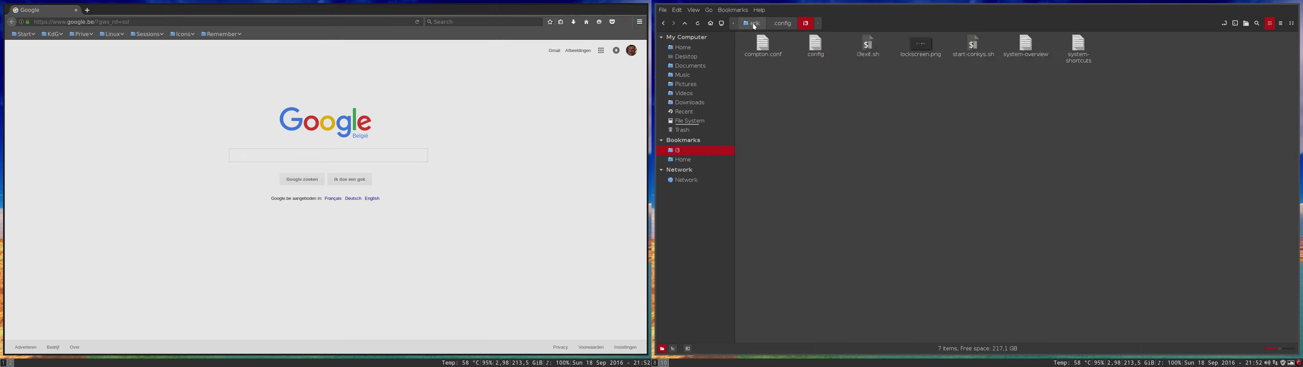
click(817, 45)
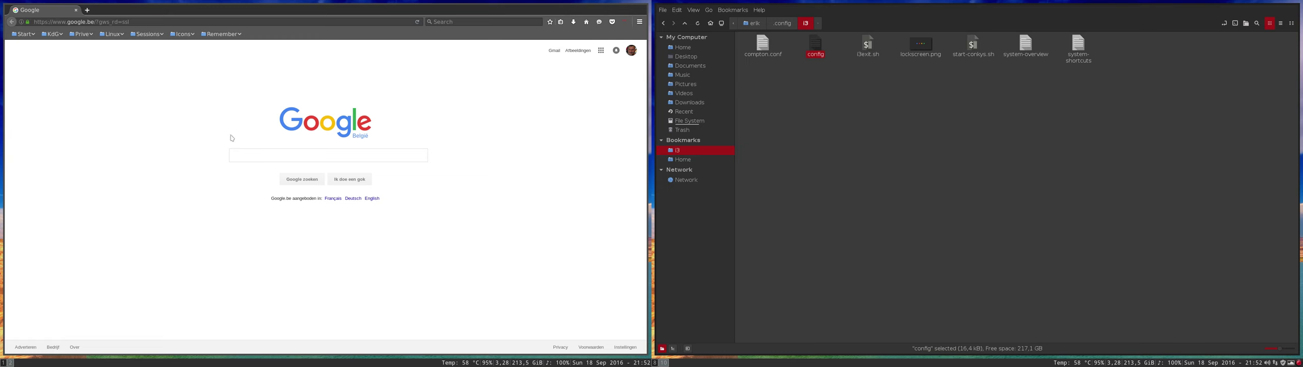
- Cycle back and forth through the first monitor's workspaces using the workspace bar
click(4, 362)
scroll(4, 362, down, 1)
click(4, 362)
scroll(3, 362, down, 1)
scroll(10, 363, up, 1)
scroll(4, 363, down, 1)
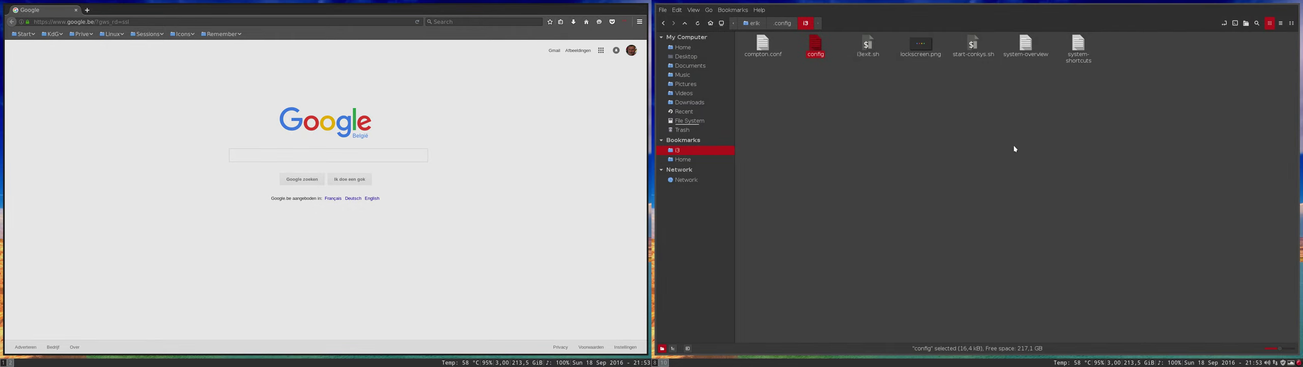
- Clear the selection of the config file and select i3status.conf in the i3 folder
click(1015, 146)
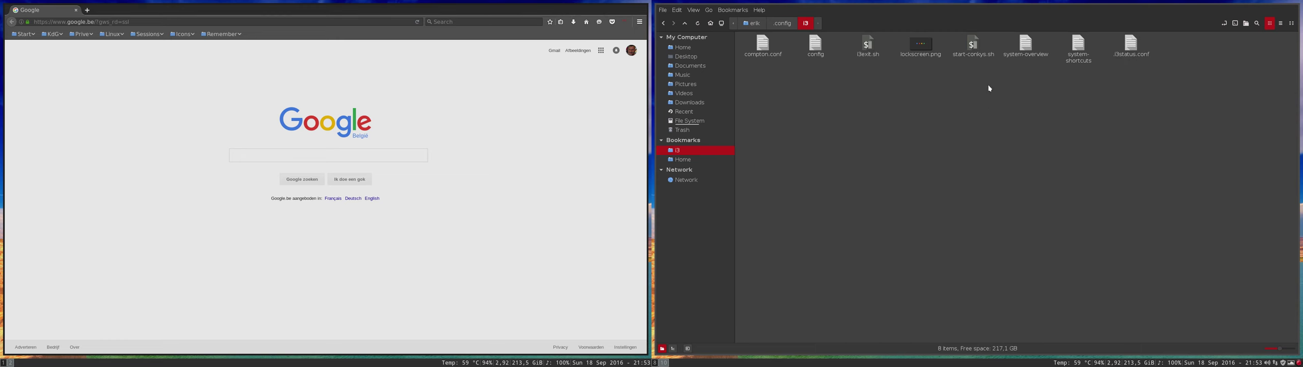
click(1135, 49)
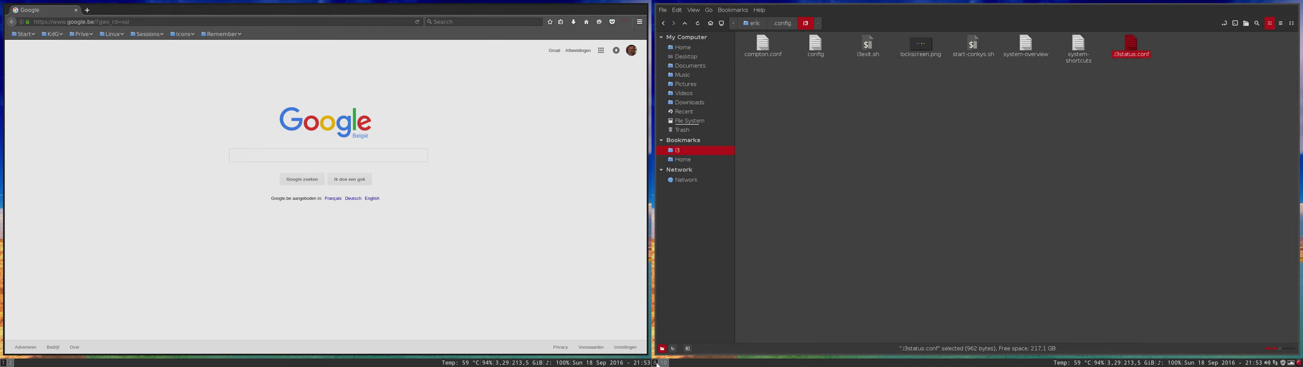
- Flip the second monitor between the Spotify and file manager workspaces, ending on Spotify
click(664, 362)
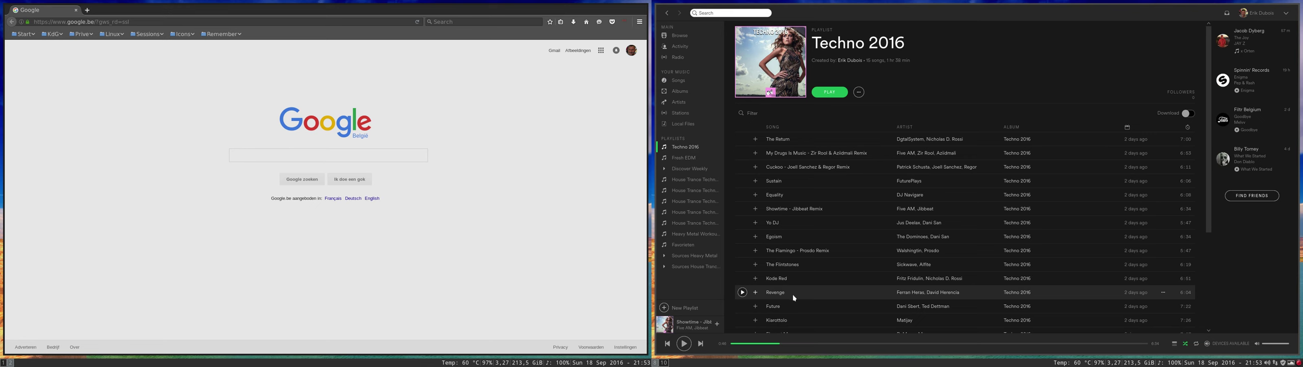
click(655, 363)
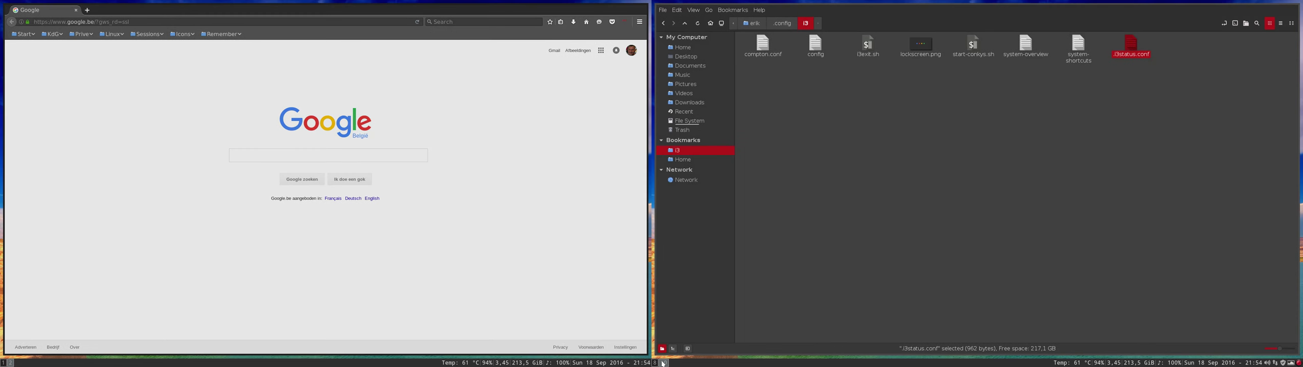
click(664, 362)
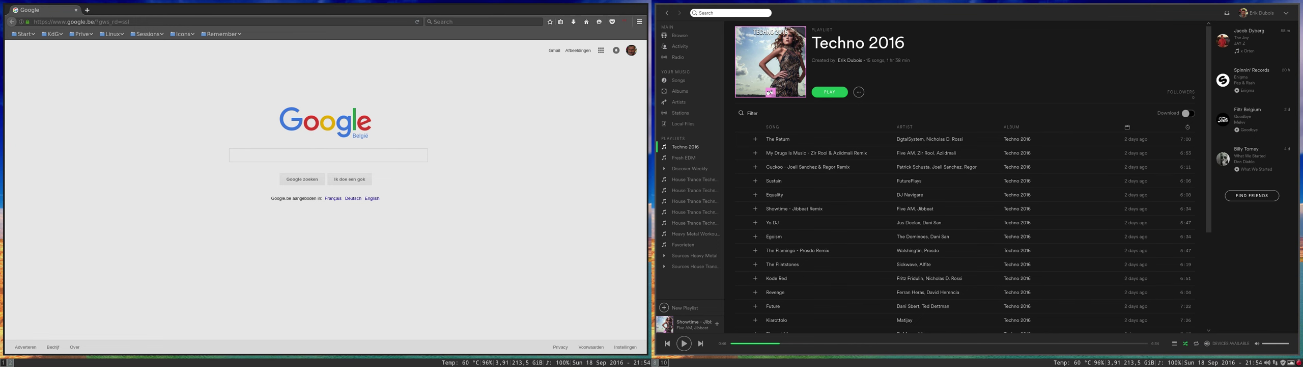
- Send the Spotify window to workspace 3 and on to workspace 6, and return the second monitor to the file manager's workspace
key(super+3)
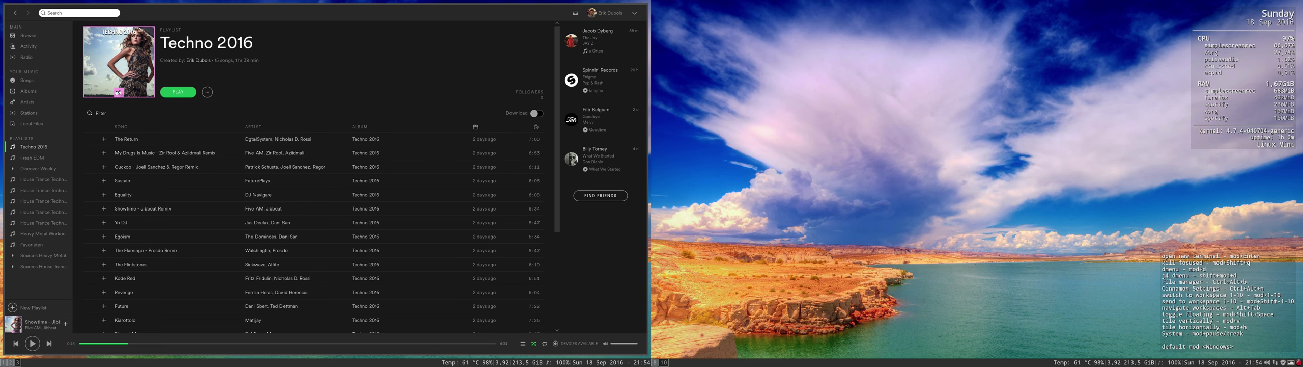
key(super+6)
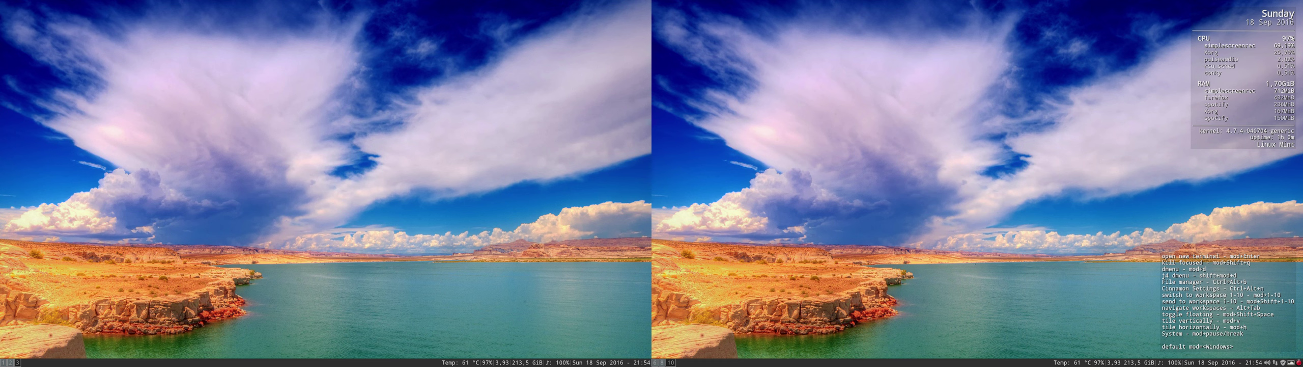
click(656, 363)
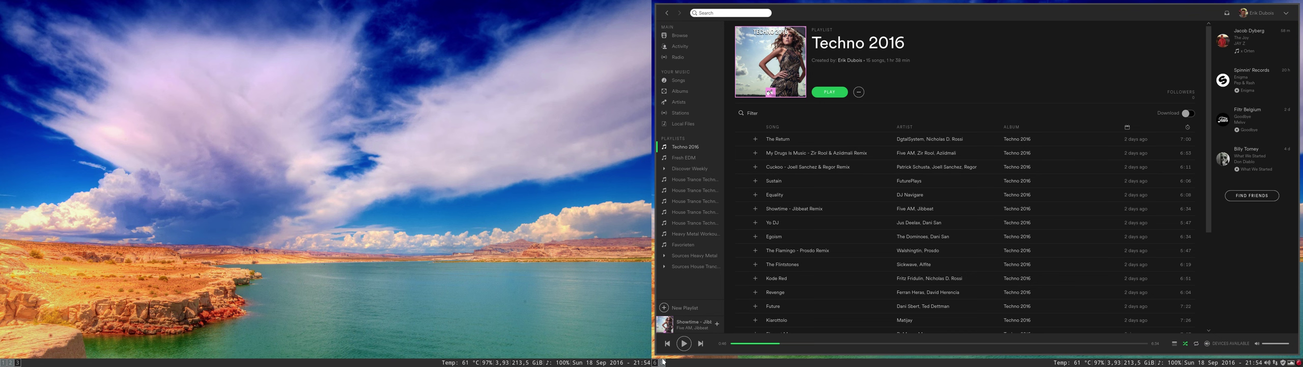
click(663, 362)
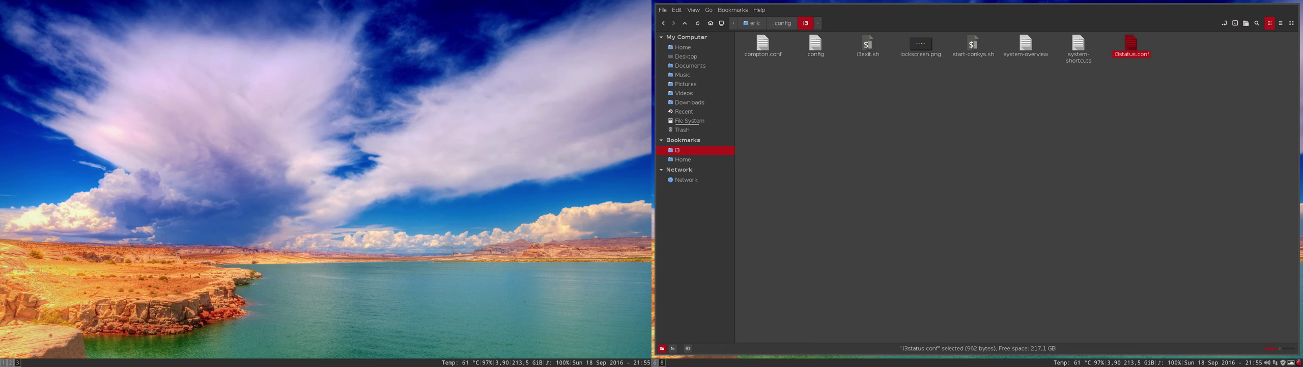
- Bring up the empty text editor's workspace on the first monitor and try to close the focused window
click(4, 362)
click(10, 362)
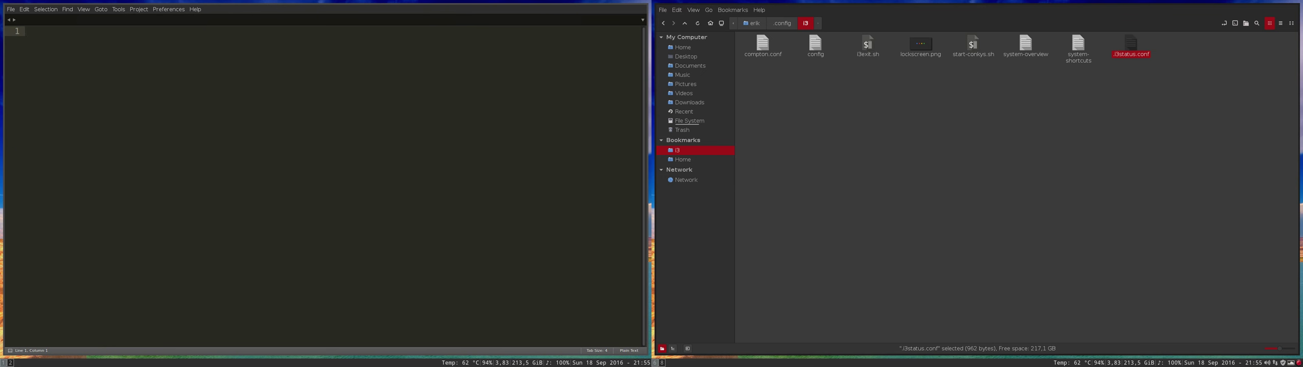
key(super+shift+q)
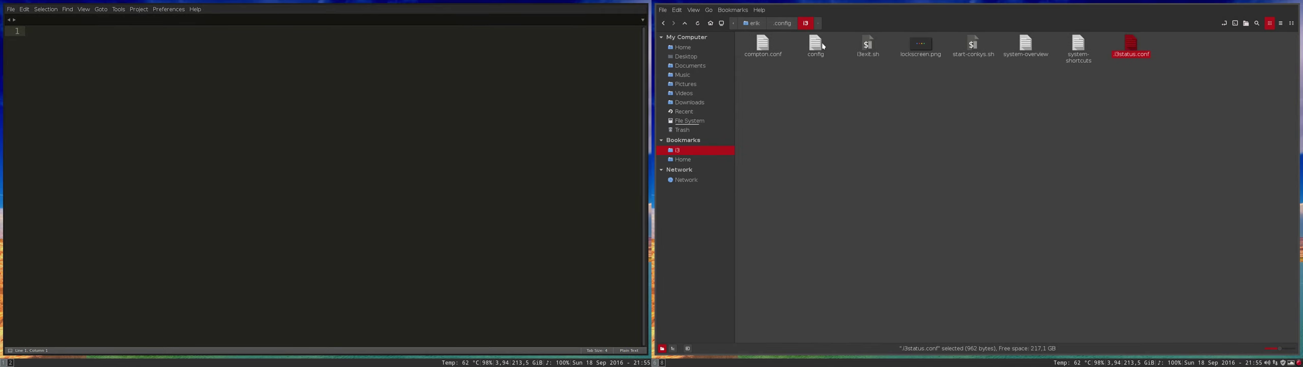
- Select the config file in the i3 folder twice, clearing the selection each time
click(822, 44)
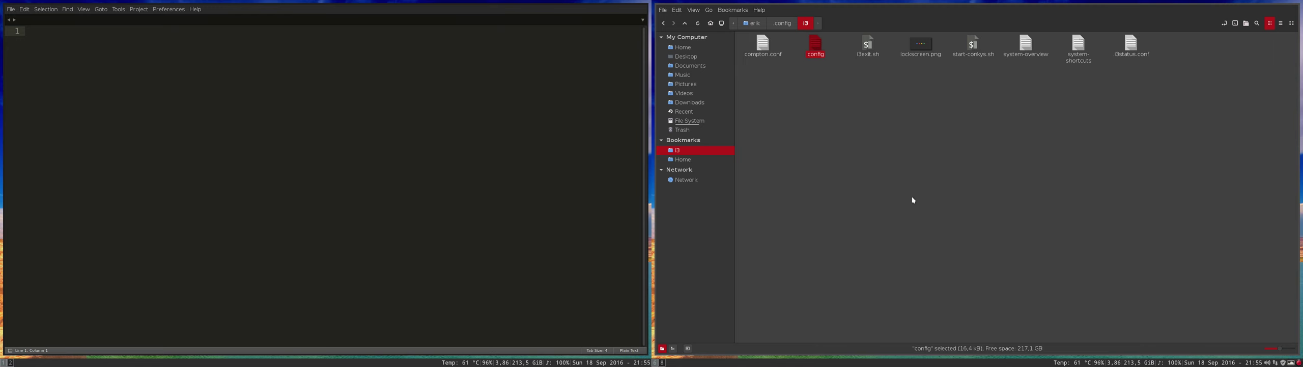
click(806, 119)
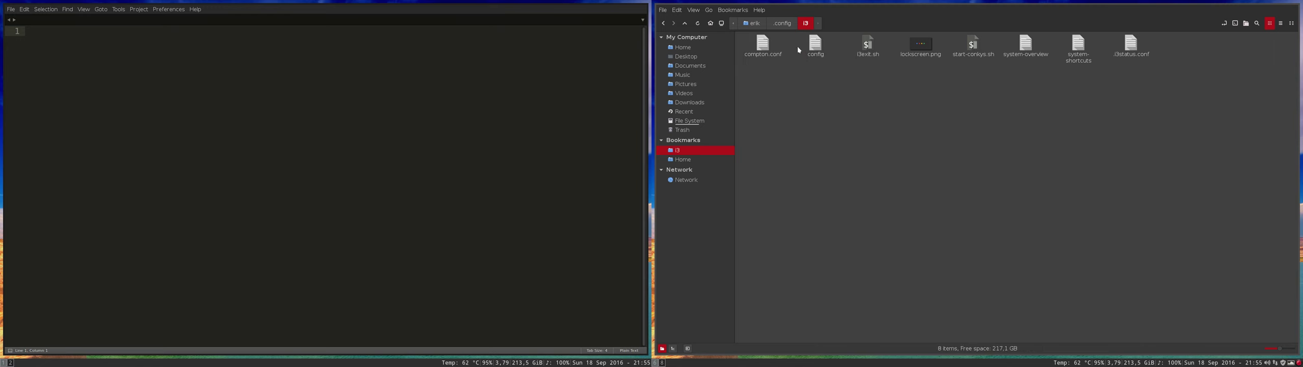
drag(795, 34, 837, 67)
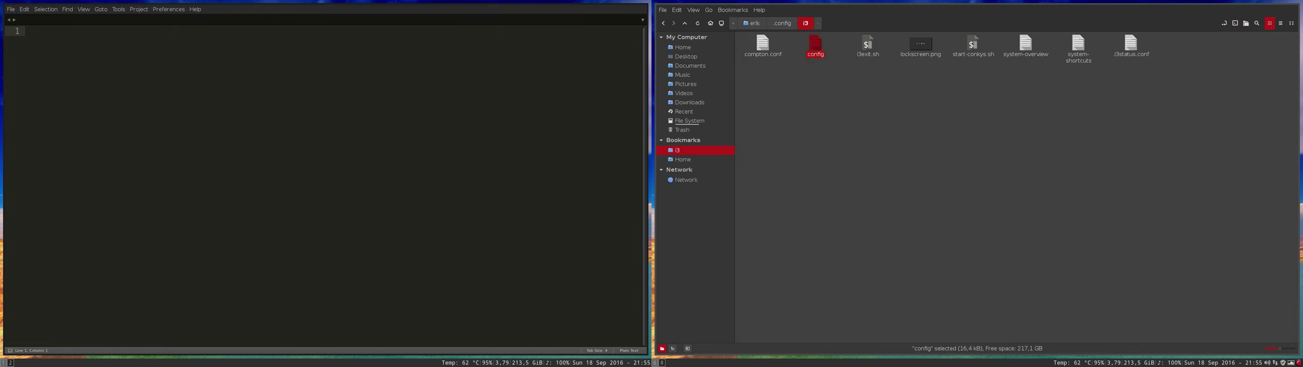
click(827, 71)
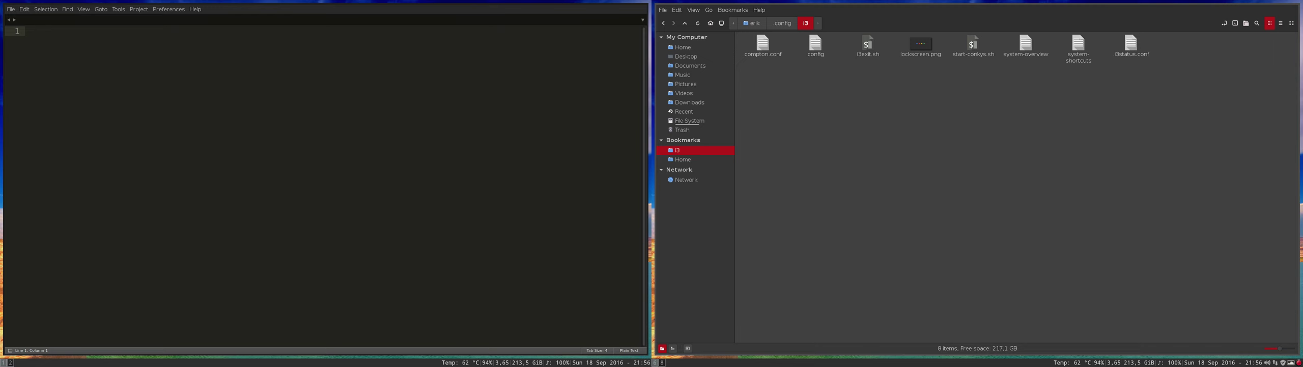
- Open the dmenu launcher over the text editor and browse forward and back through its list of commands
click(498, 106)
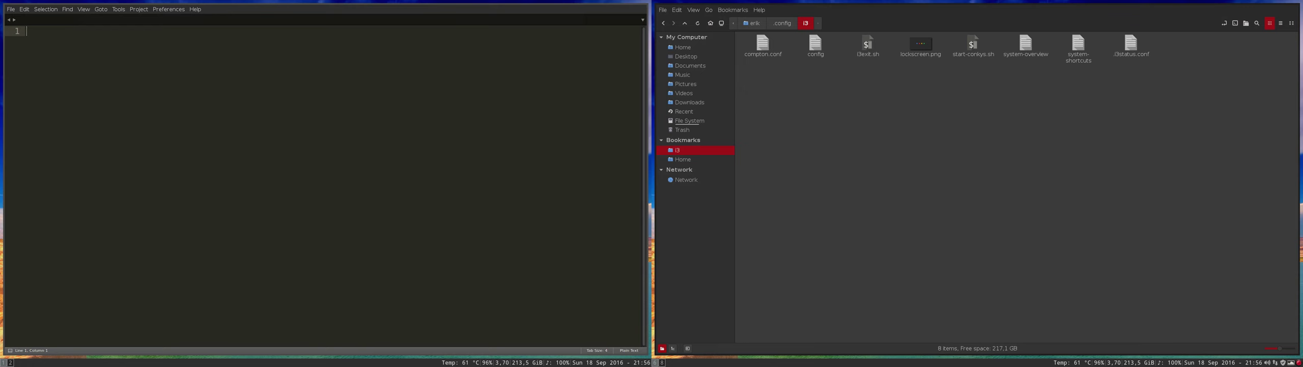
key(super+d)
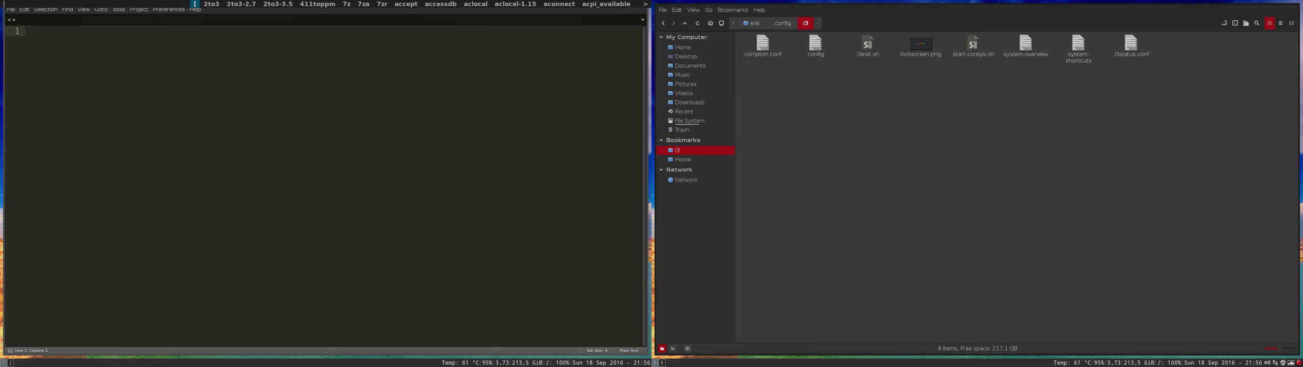
key(Right)
key(Right)
key(Right)
key(Right)
key(Right)
key(Right)
key(Right)
key(Right)
key(Right)
key(Right)
key(Left)
key(Left)
key(Left)
key(Left)
key(Left)
key(Left)
key(Left)
key(Left)
key(Left)
key(Left)
- Search dmenu for "disk" and "usb", browse through the usb matches, and dismiss the launcher
text(disk)
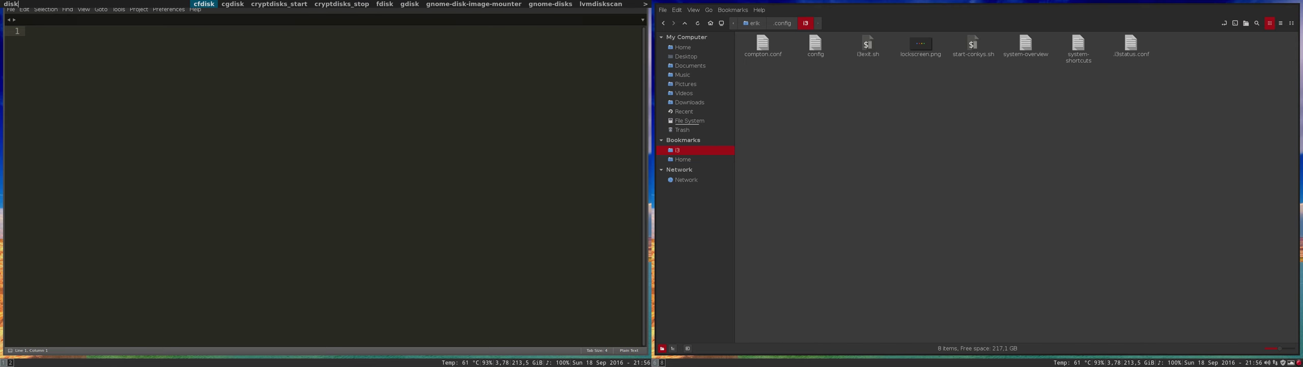
key(BackSpace)
key(BackSpace)
key(BackSpace)
key(BackSpace)
text(usb)
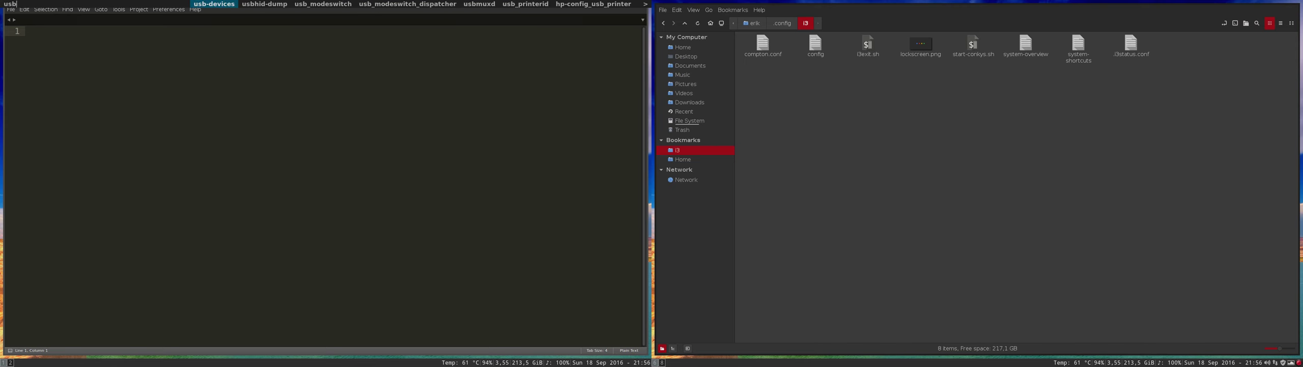
key(Right)
key(Right)
key(Right)
key(Right)
key(Right)
key(Right)
key(Right)
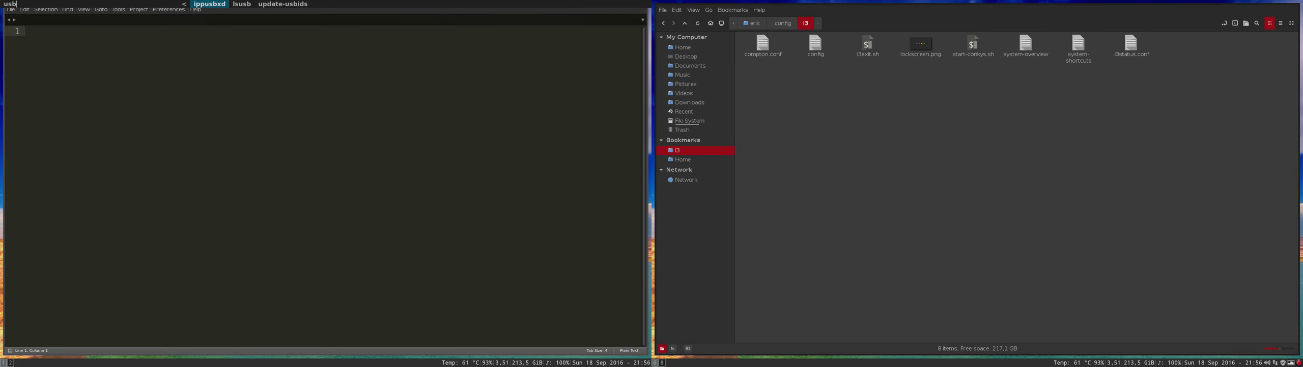
key(Right)
key(Escape)
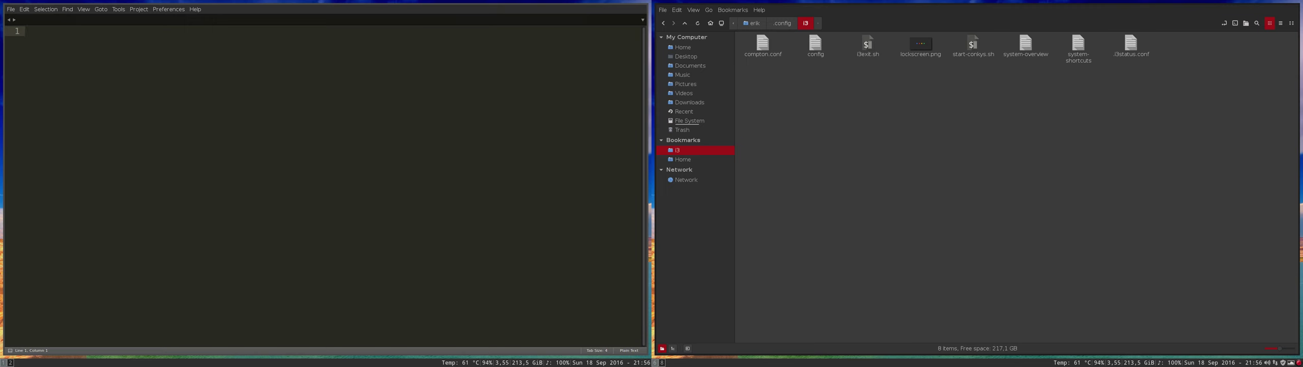
- Open the launcher for desktop applications, search it for "disk" and "usb", and dismiss it
key(super+d)
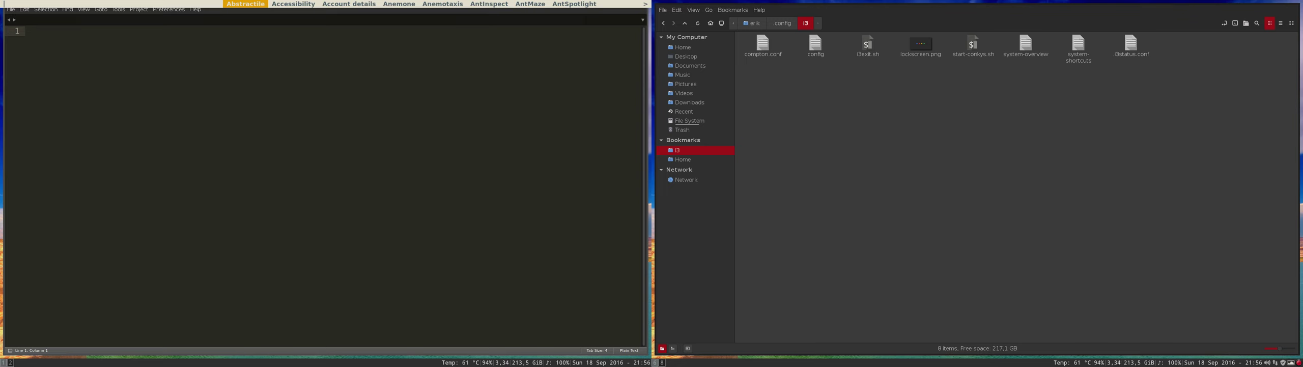
text(disk)
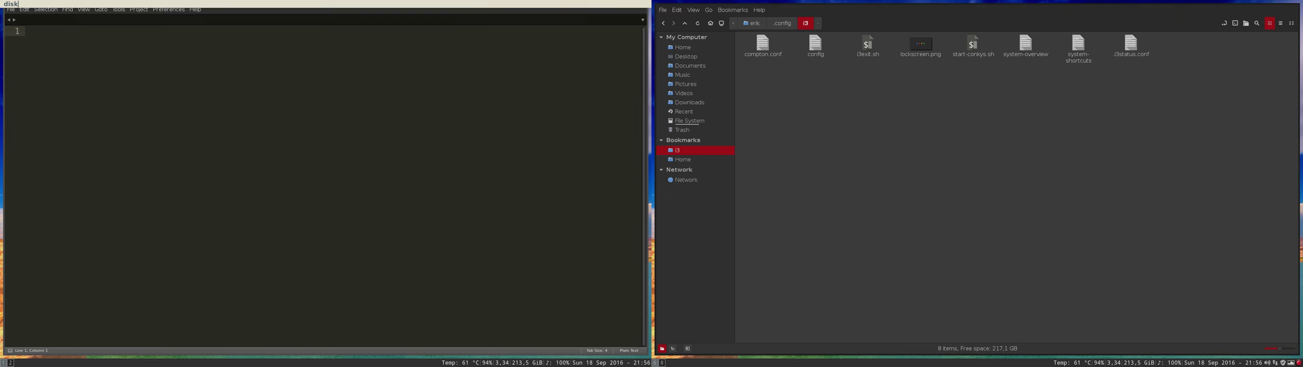
key(BackSpace)
key(BackSpace)
key(BackSpace)
key(BackSpace)
text(usb)
key(BackSpace)
key(BackSpace)
key(BackSpace)
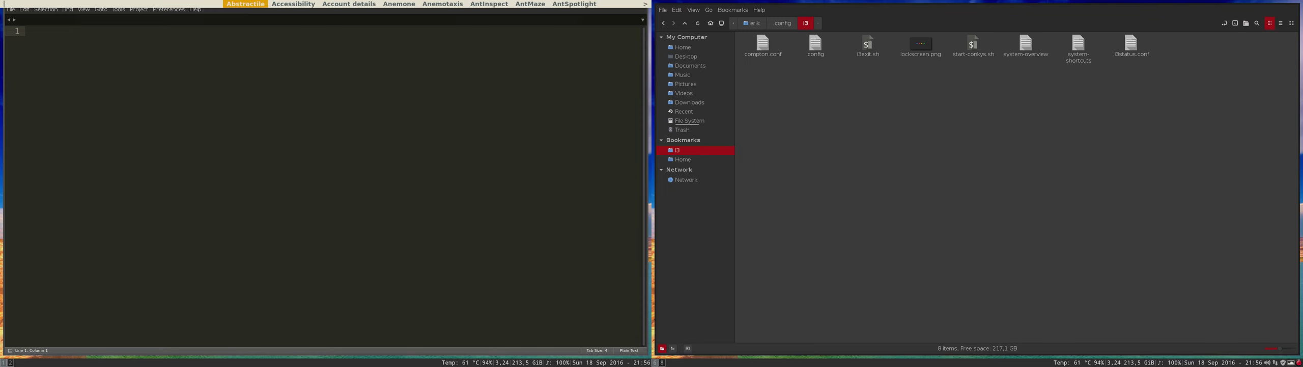
key(Escape)
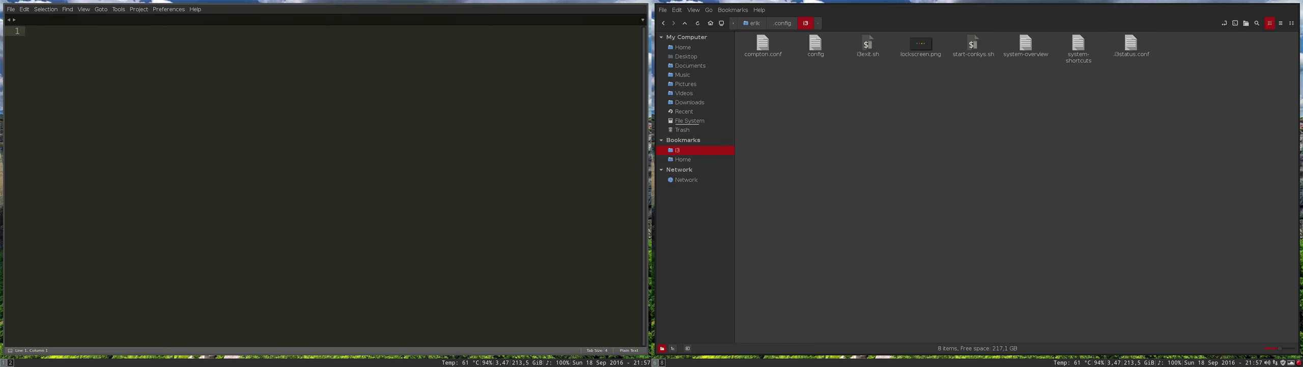
- Bring up and dismiss the i3 exit prompt, and show and leave the System mode with its lock, logout and shutdown options
key(super+shift+e)
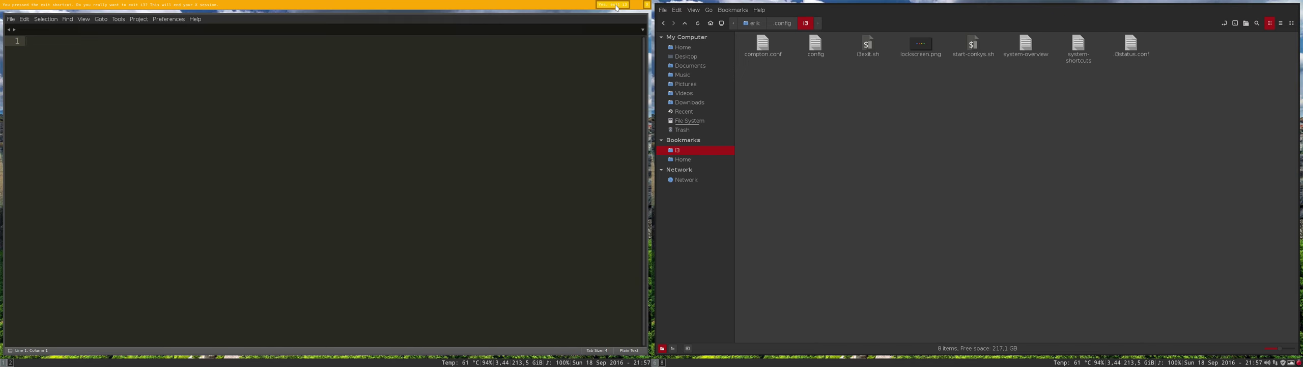
click(648, 5)
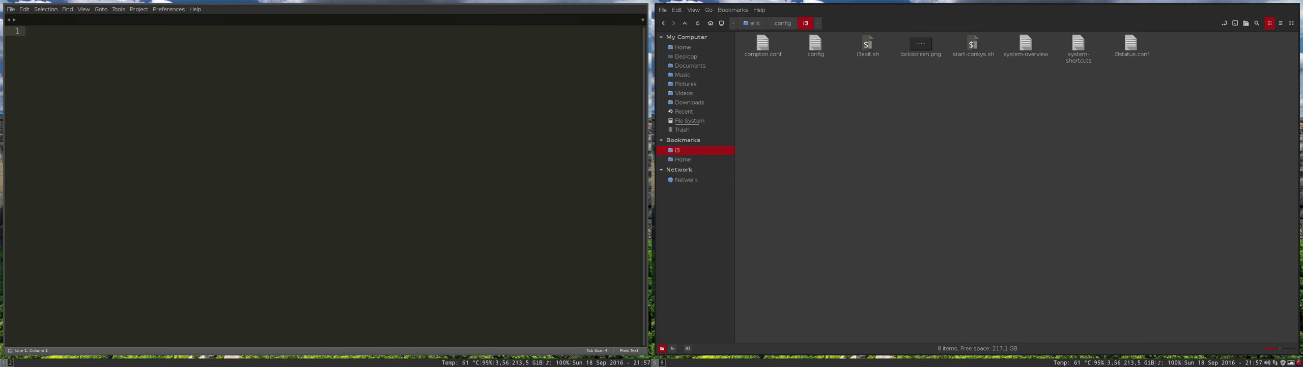
key(super+Pause)
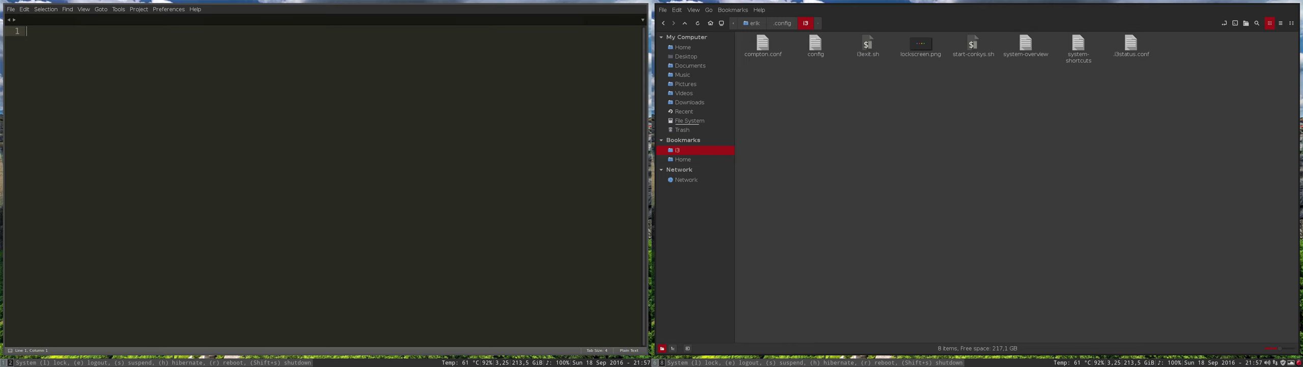
key(Escape)
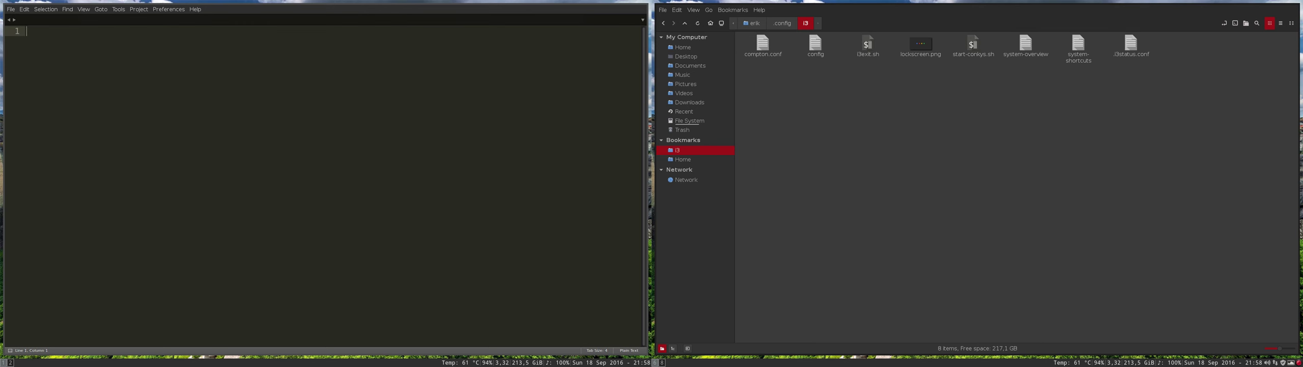
- Open two terminal windows tiled beside the text editor on the first monitor
key(super+Return)
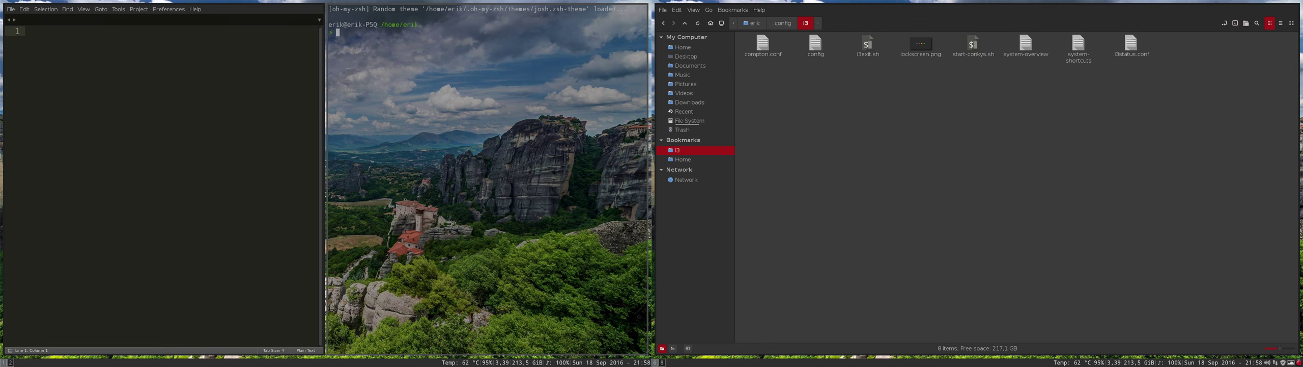
key(super+Return)
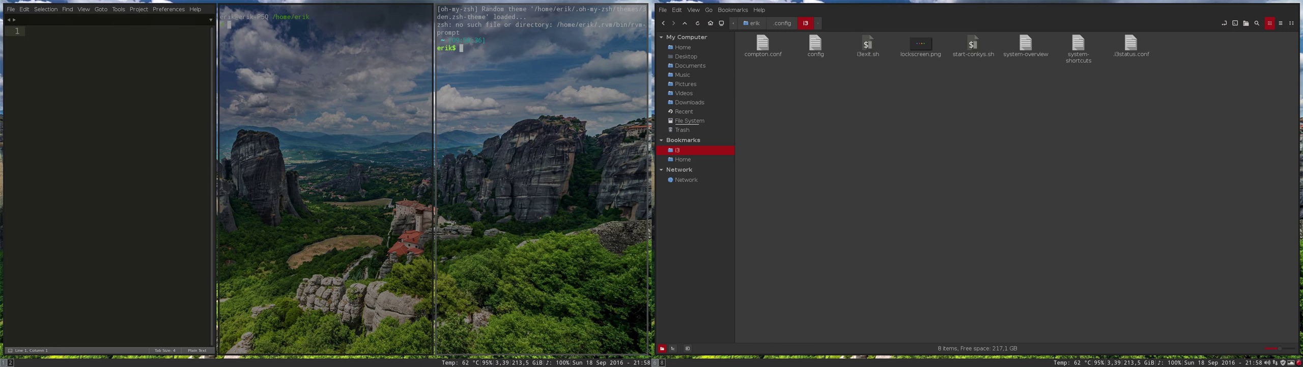
- Open three more terminals on the first monitor, tiling the last one underneath an existing terminal
key(super+Return)
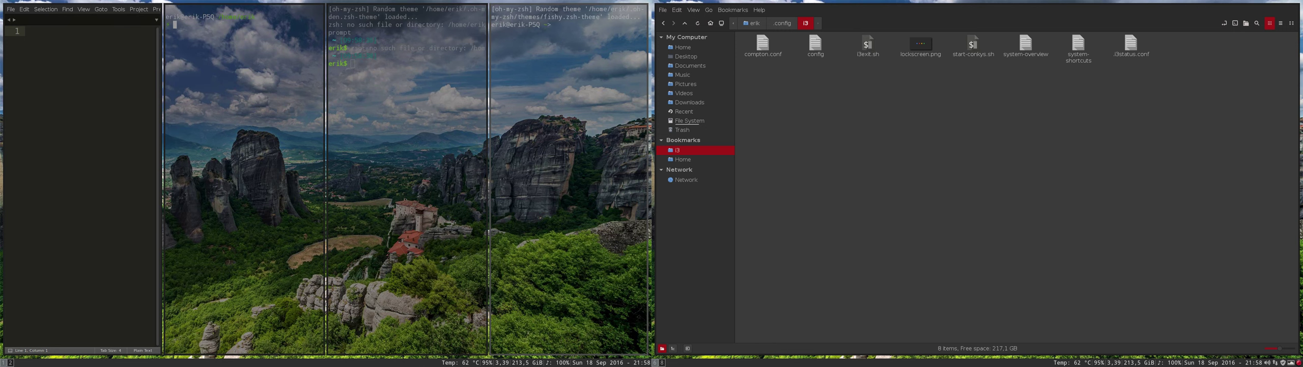
key(super+Return)
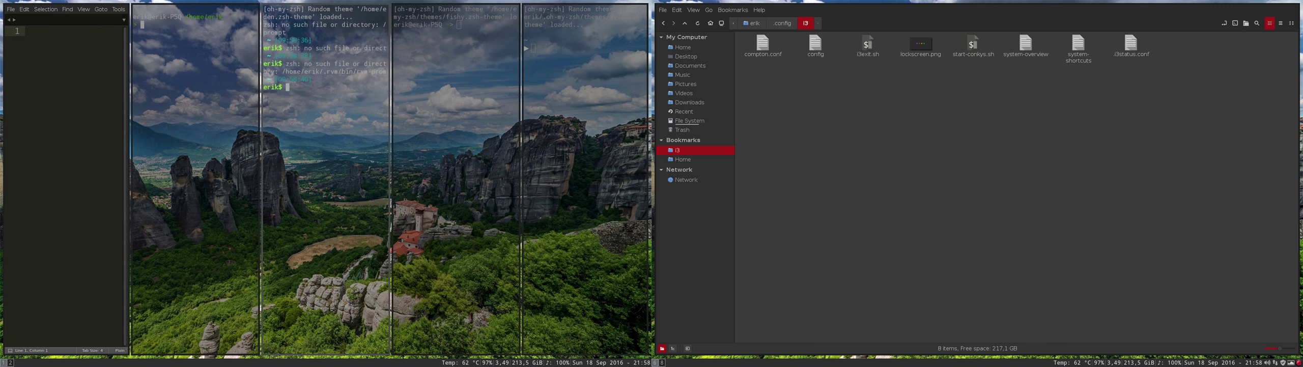
key(super+Return)
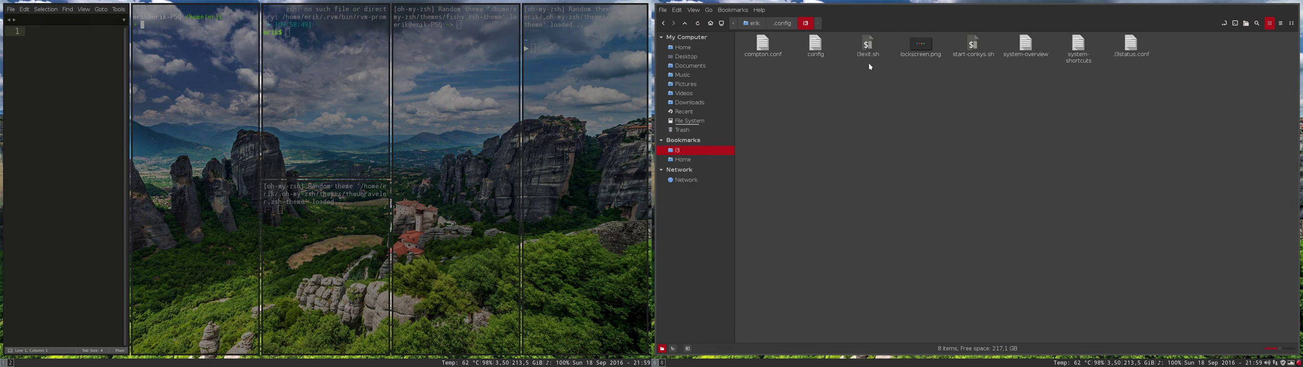
- Select compton.conf in the file manager and close all the terminals beside the text editor
click(783, 53)
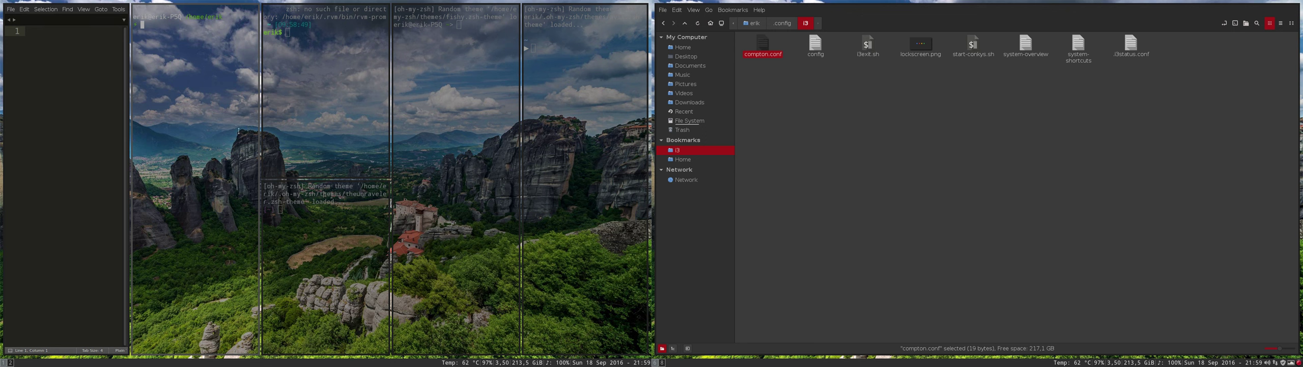
key(super+shift+q)
key(super+shift+q)
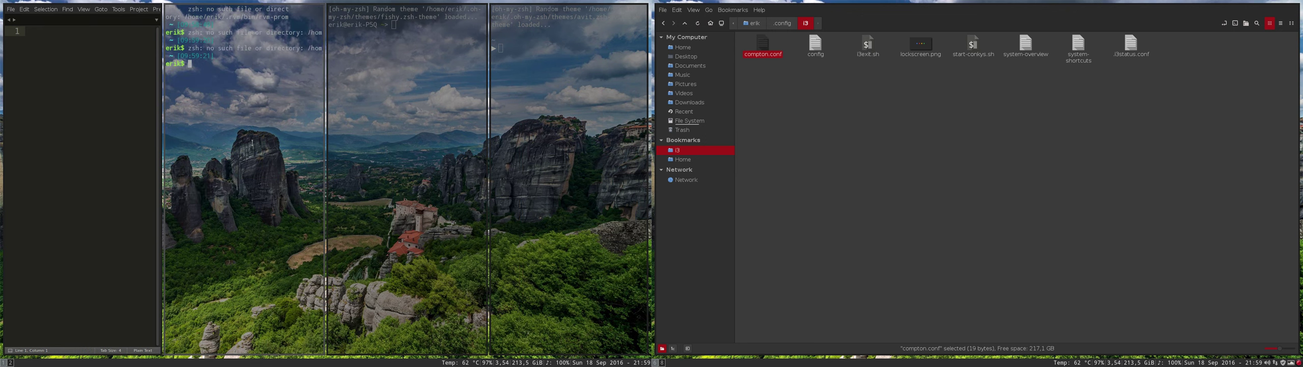
key(super+shift+q)
key(super+shift+q)
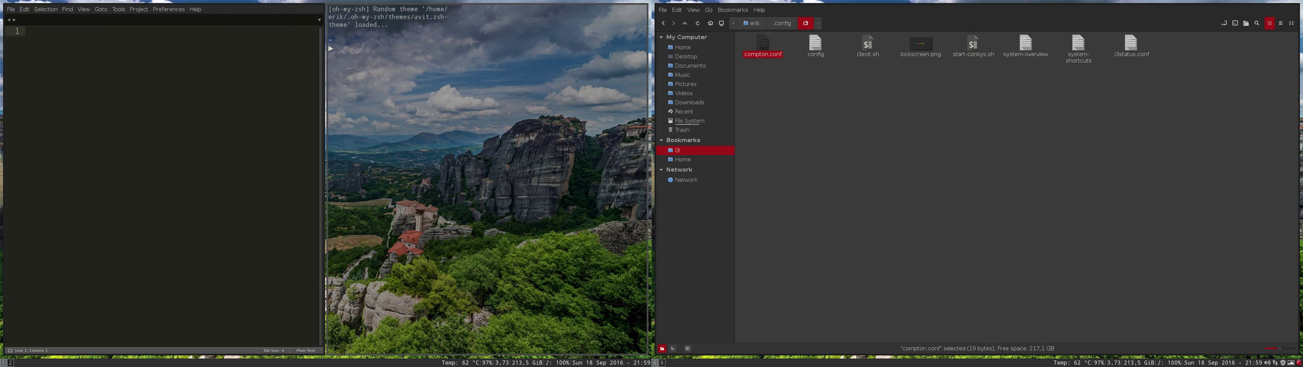
key(super+shift+q)
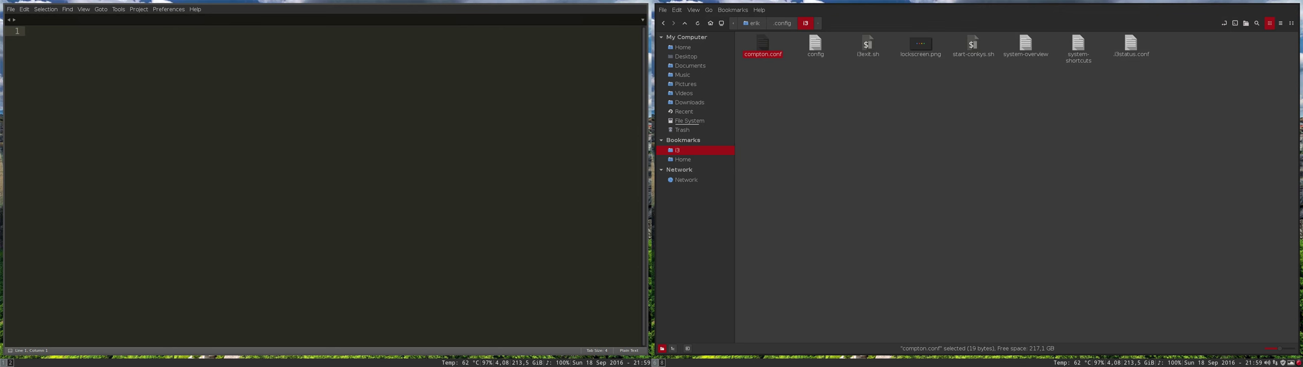
- Close the file manager on the second monitor and the text editor on the first
key(ctrl+n)
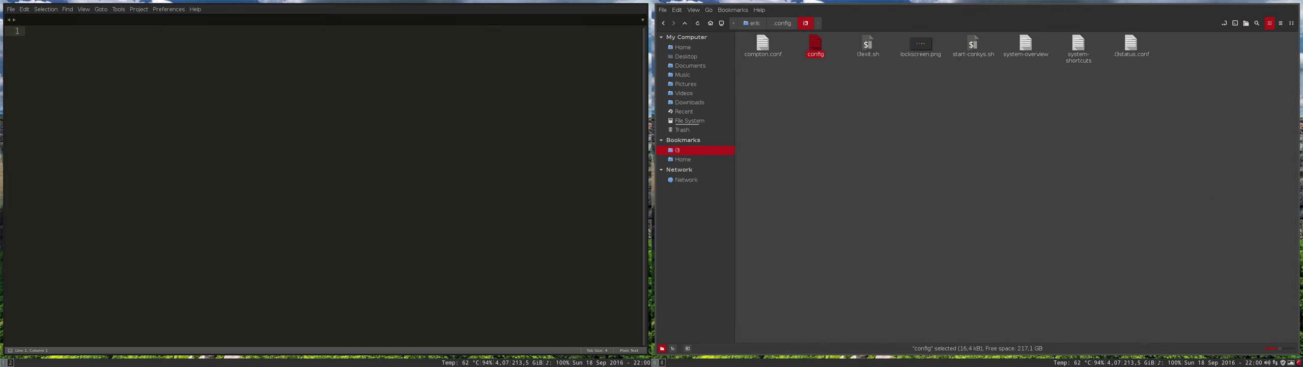
key(ctrl+w)
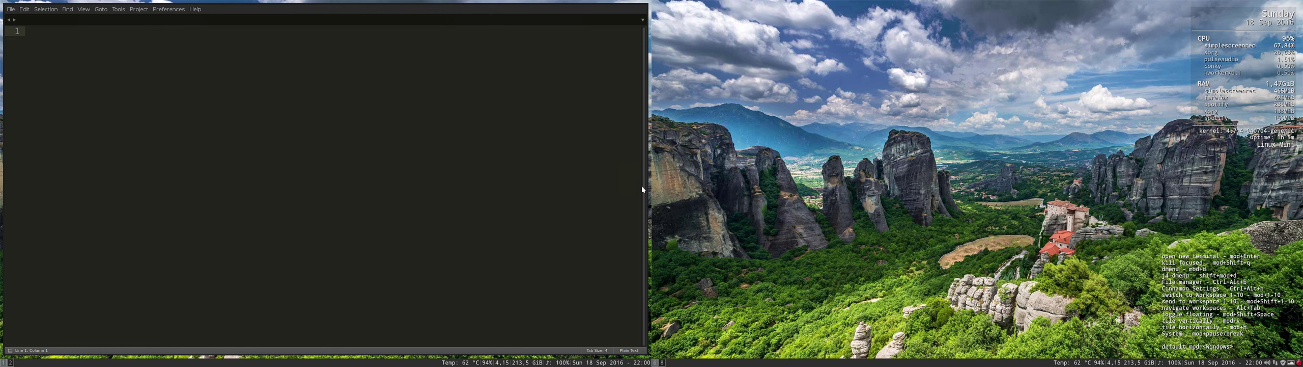
key(ctrl+w)
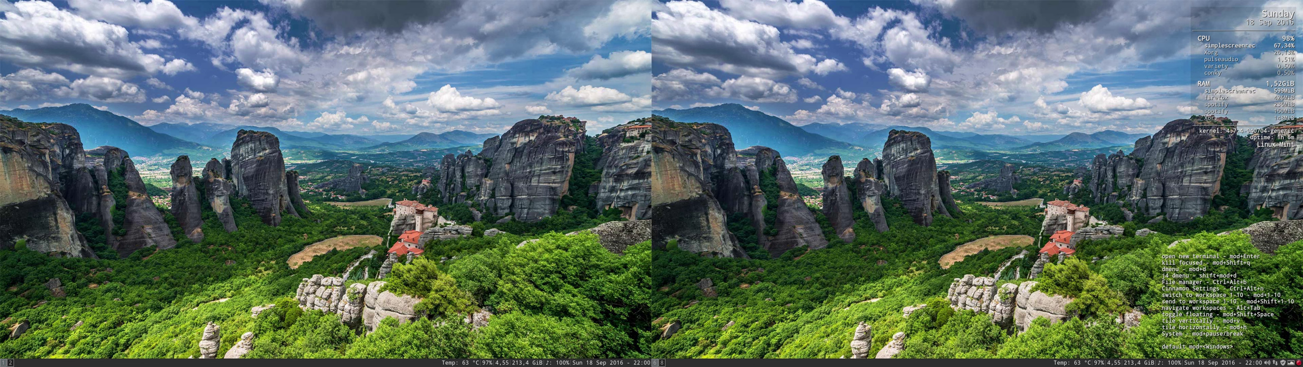
- Open a terminal on the first monitor, run screenfetch in it, and open the Cinnamon system settings beside it
key(super+Return)
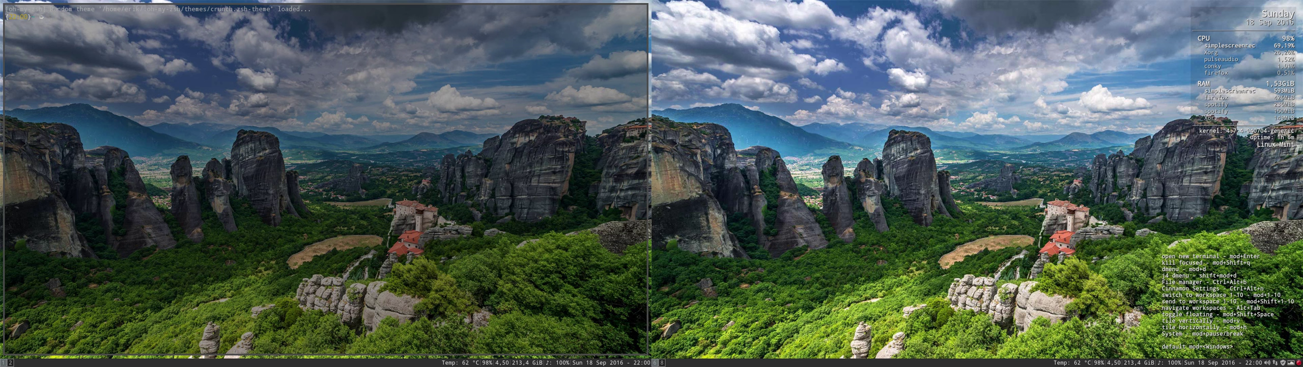
text(screenfetch)
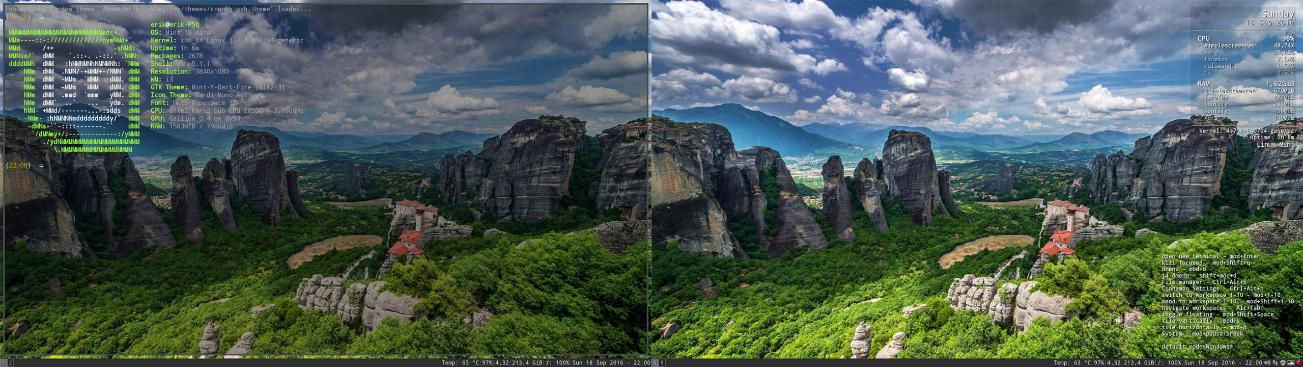
key(super+Return)
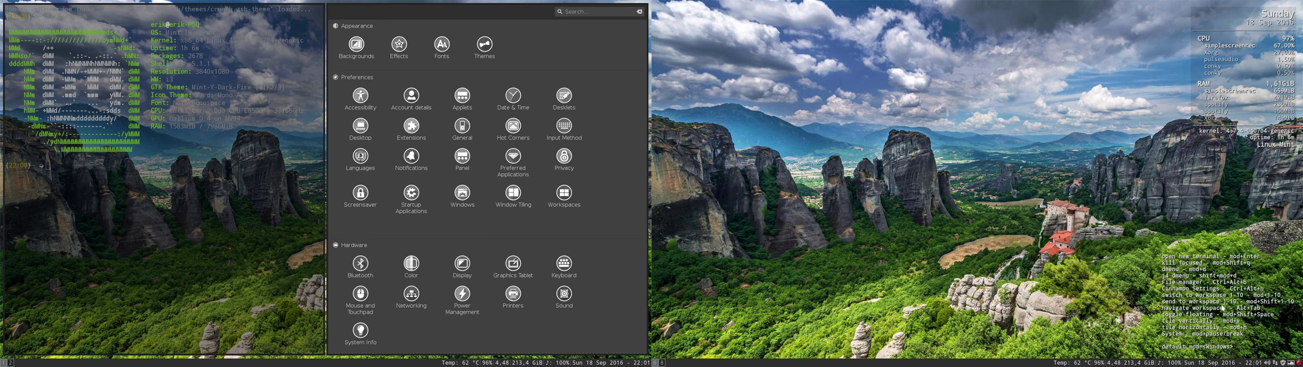
- Switch between workspaces to show the Google page on the first monitor and Spotify on the second, briefly revisiting the terminal and settings workspace
key(alt+Tab)
key(alt+Tab)
key(alt+Tab)
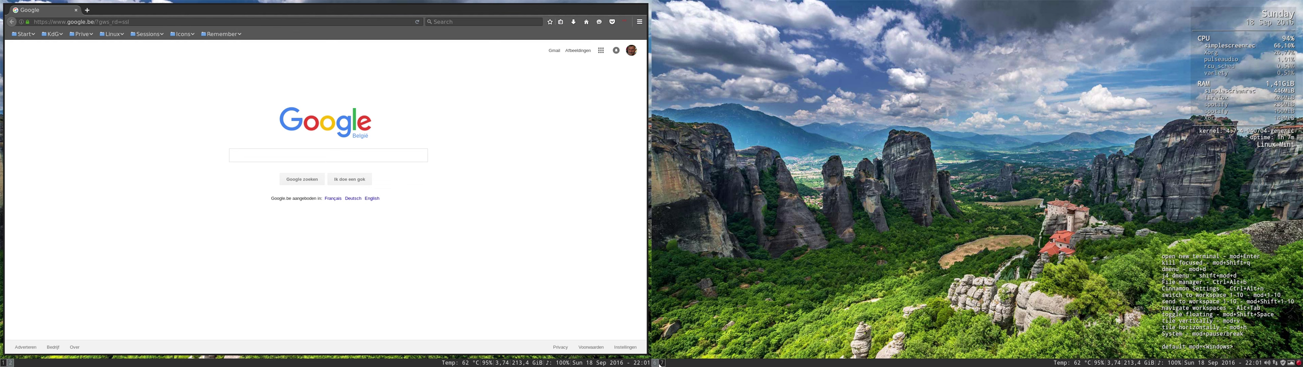
click(657, 362)
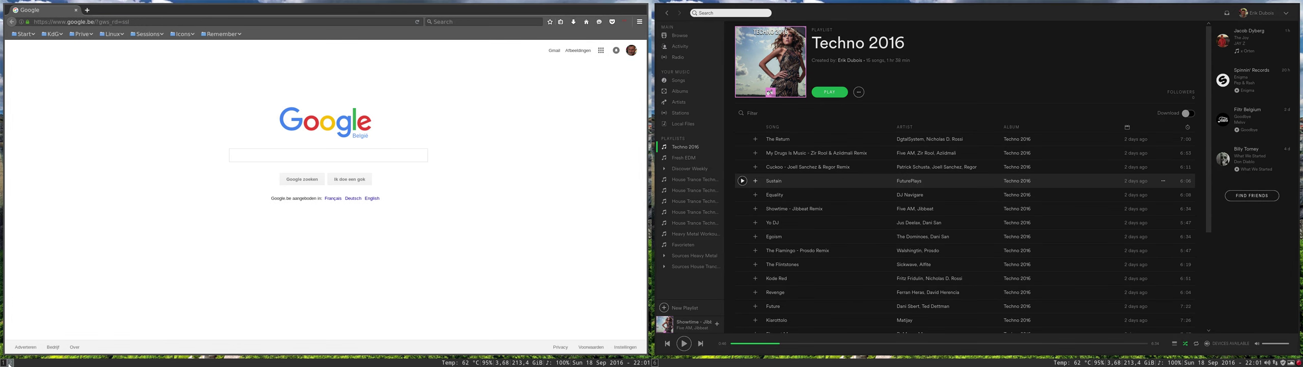
click(10, 362)
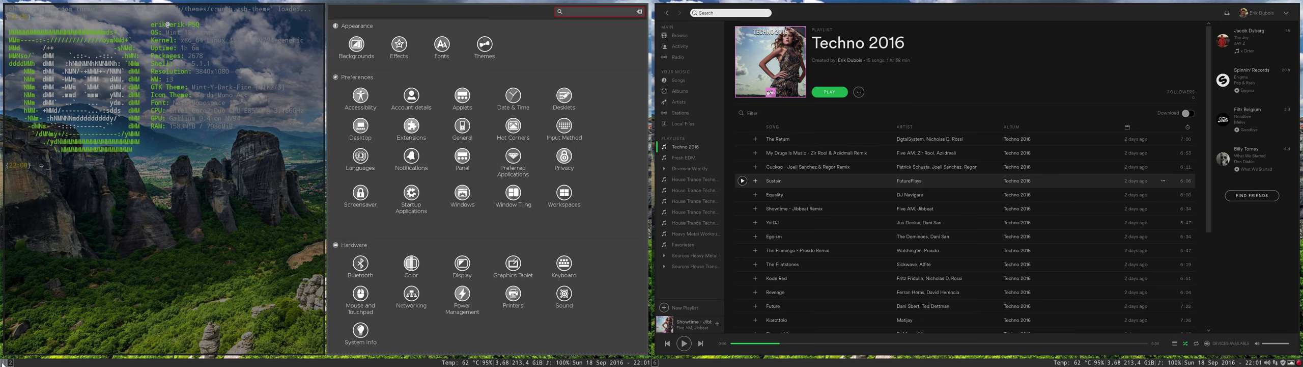
key(super+1)
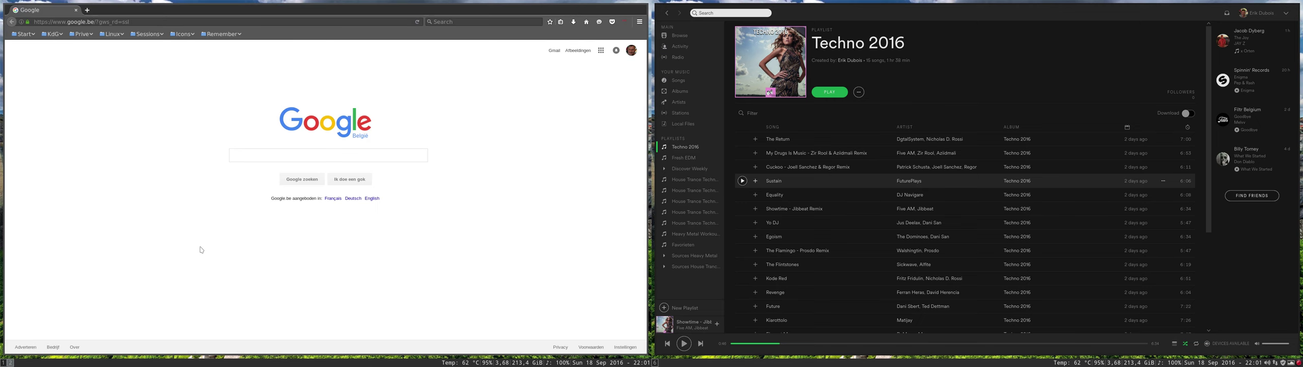